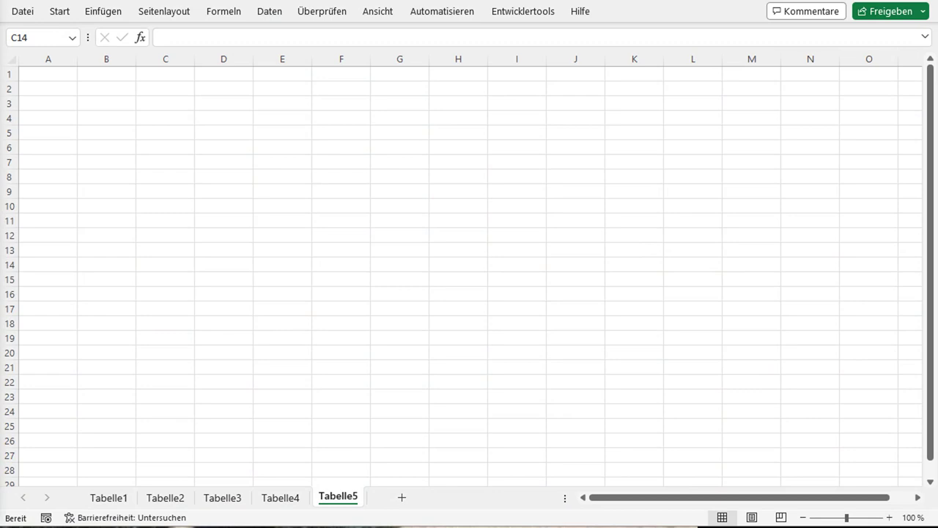
- Colour the Tabelle5 sheet tab Rot, then view it from Tabelle4 and return to Tabelle5
left_click(339, 499)
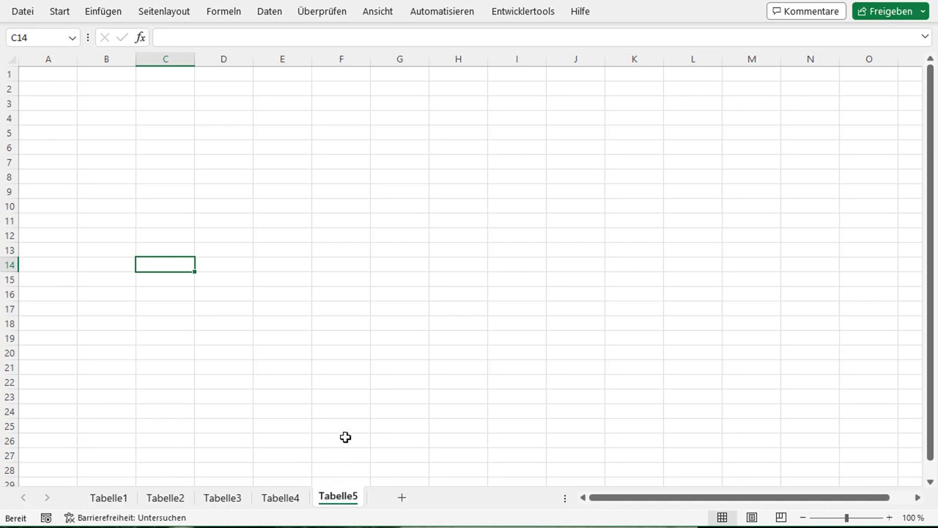
right_click(335, 500)
mouse_move(393, 425)
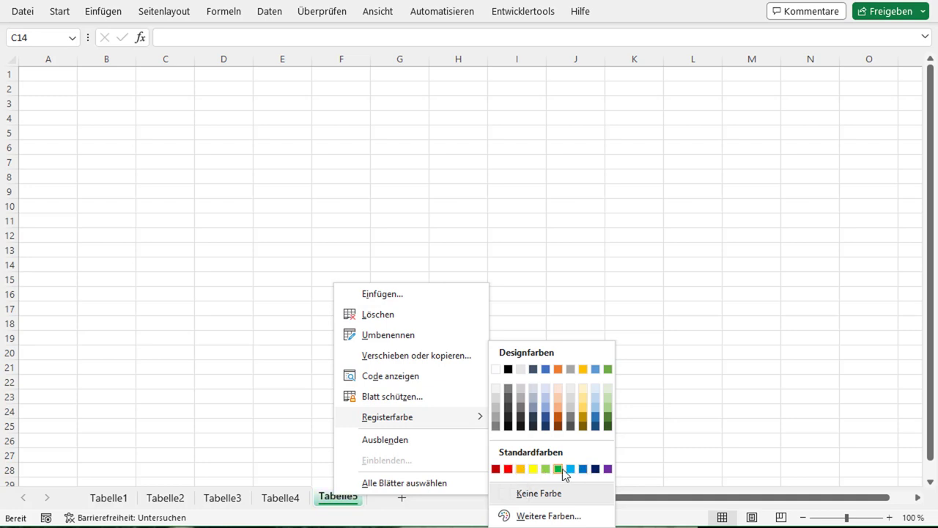
left_click(508, 469)
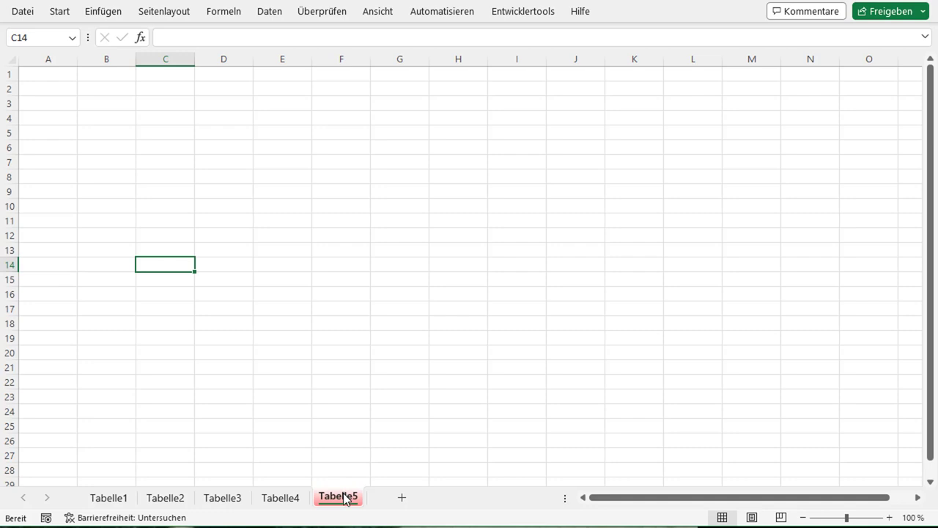
left_click(294, 501)
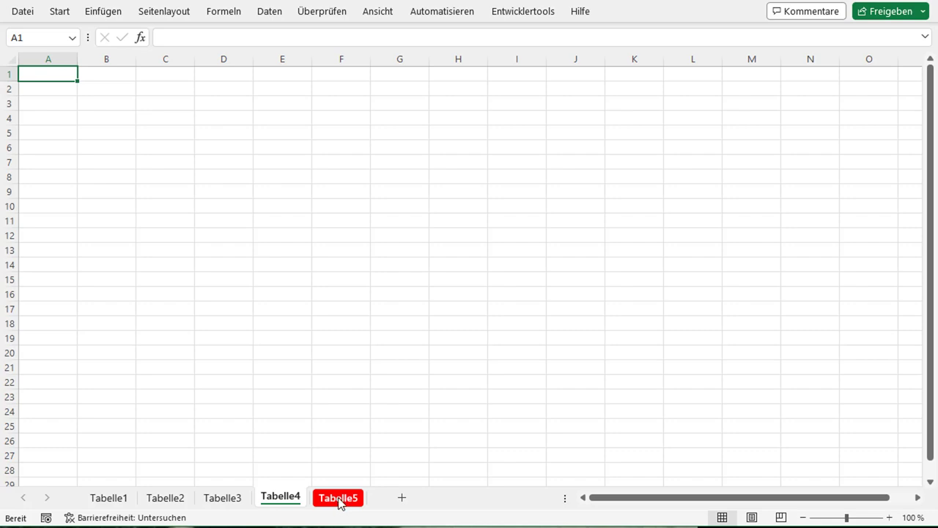
left_click(338, 504)
right_click(336, 498)
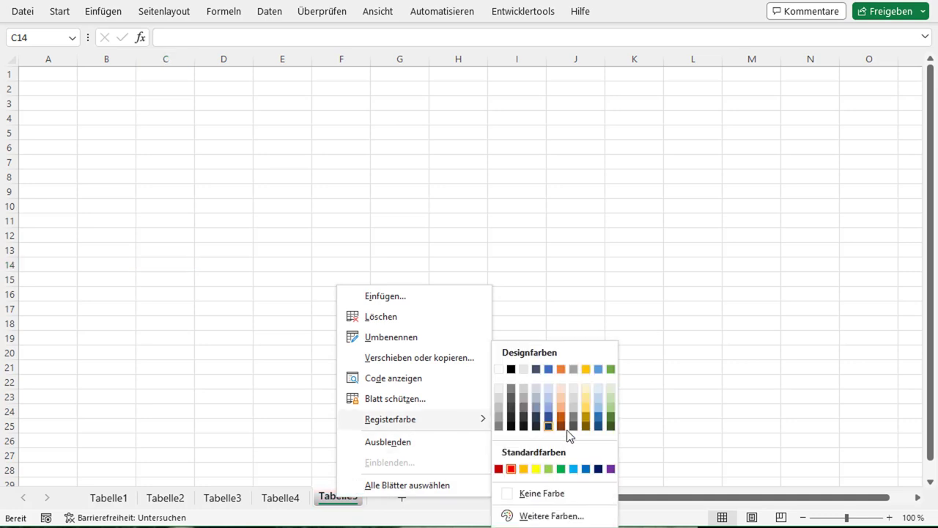
left_click(541, 517)
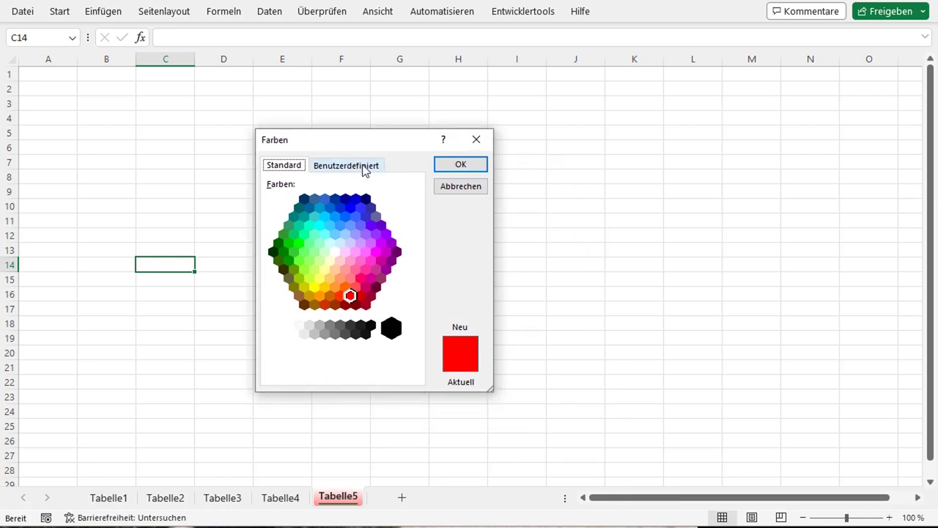
left_click(364, 169)
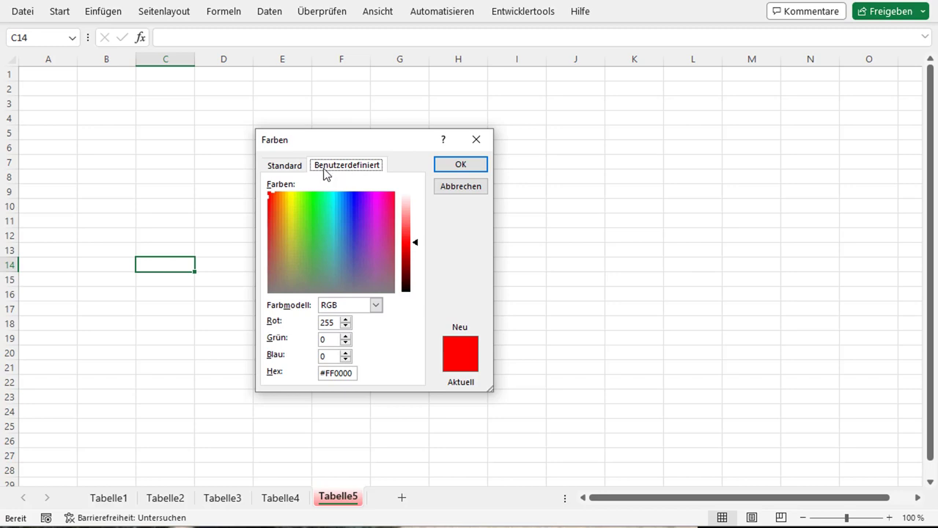
left_click(377, 308)
left_click(384, 307)
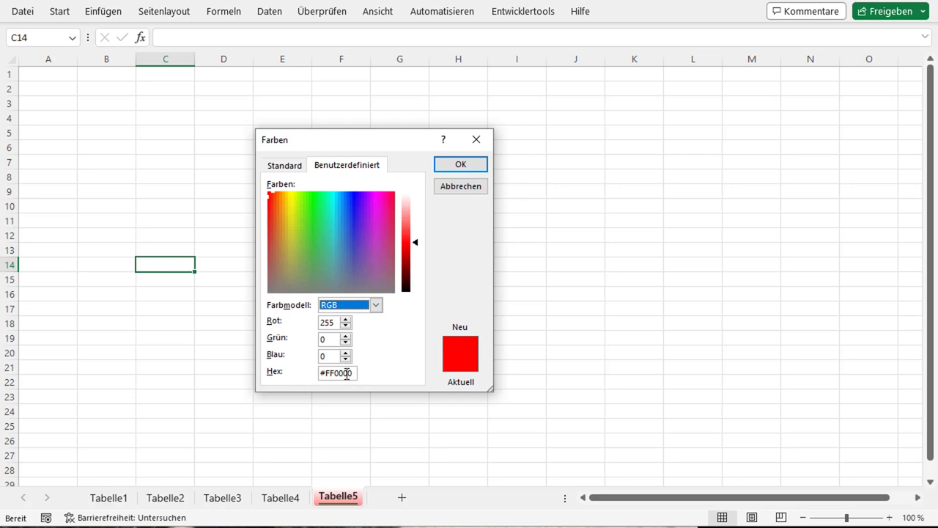
left_click(471, 189)
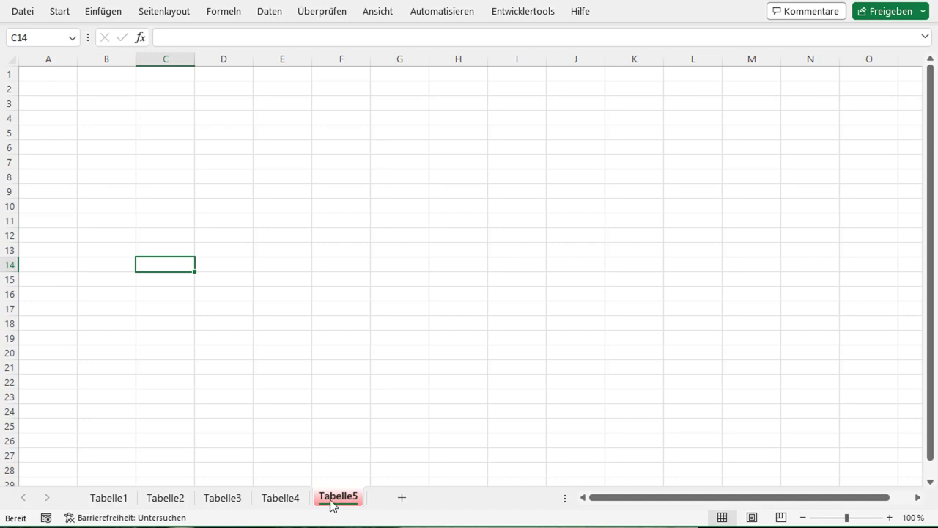
- Recolour the Tabelle5 tab Dunkelrot via Start > Format > Registerfarbe, then show Tabelle4
left_click(213, 235)
double_click(61, 17)
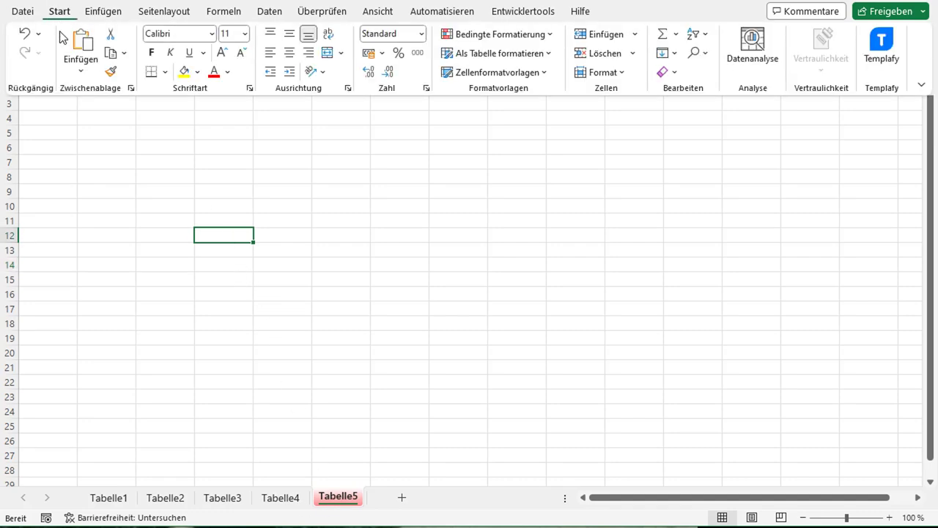
left_click(620, 76)
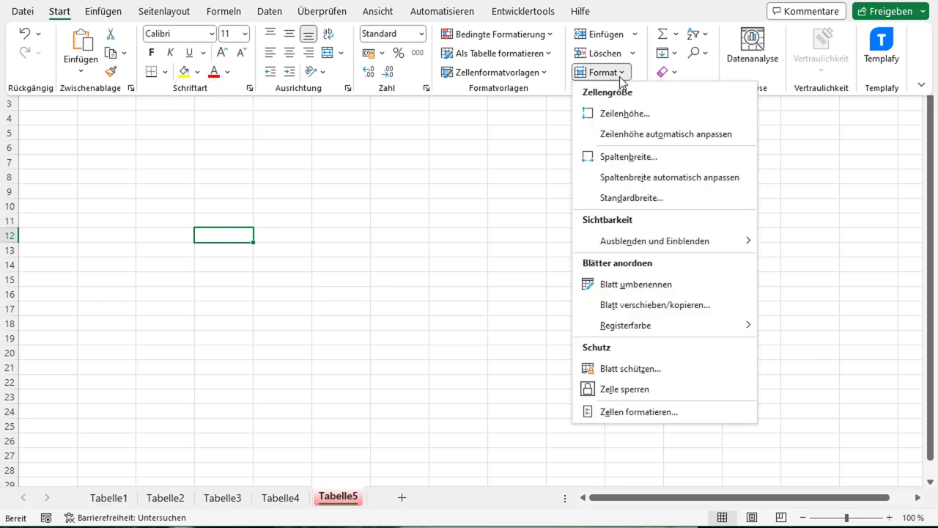
mouse_move(635, 329)
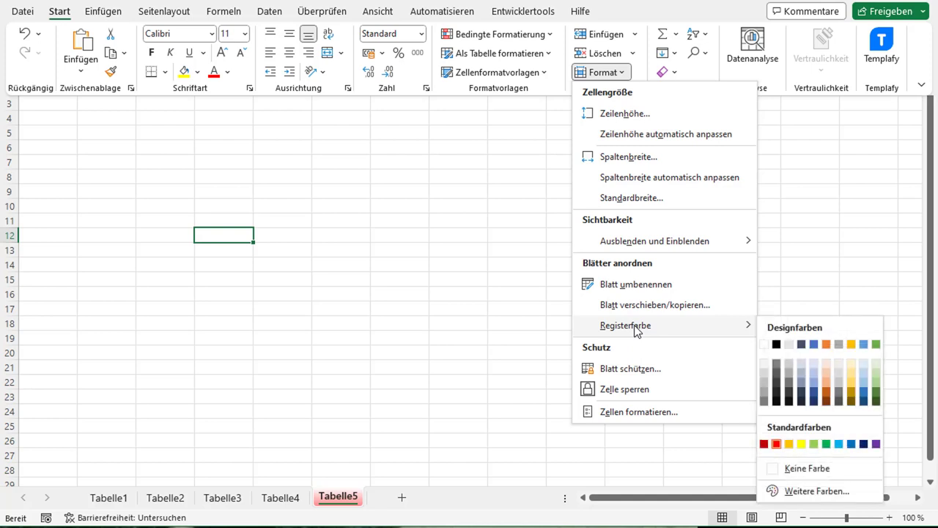
left_click(765, 443)
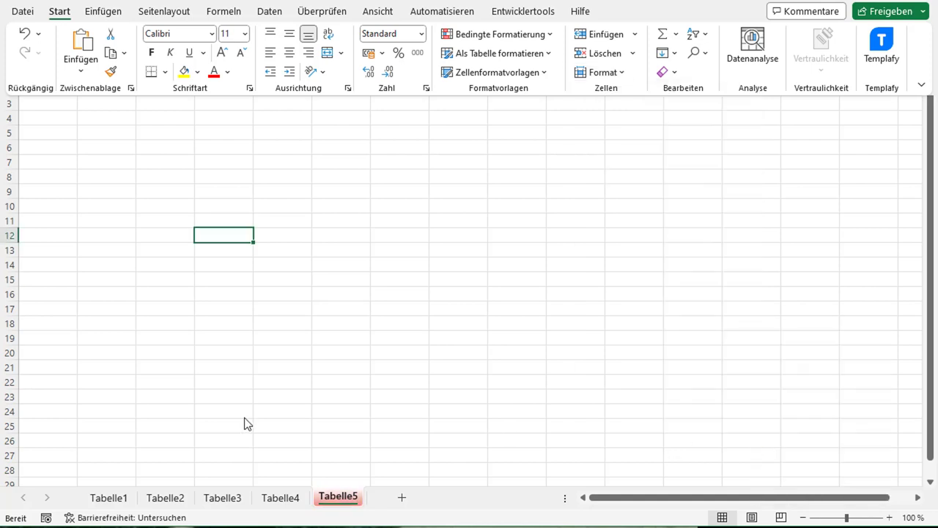
left_click(346, 380)
left_click(296, 498)
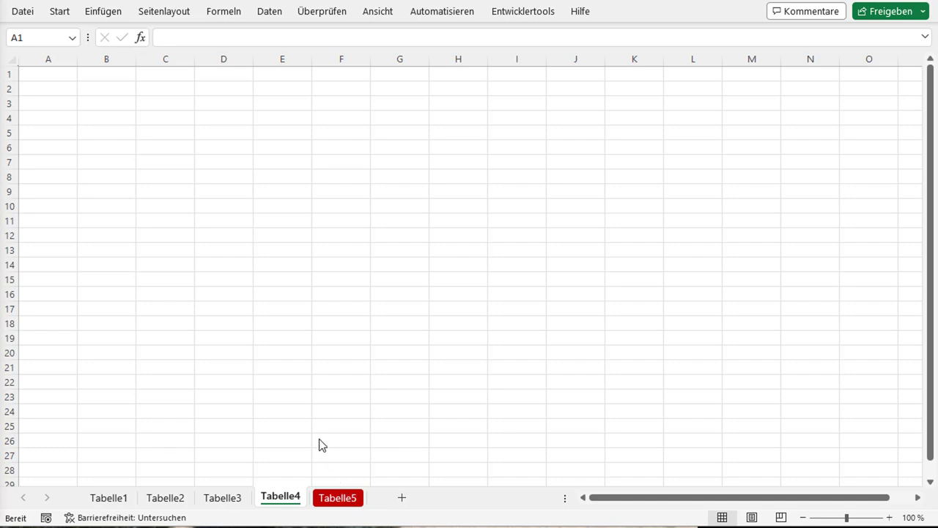
- Group sheets Tabelle1 to Tabelle5 and give their tabs the Hellgrün colour
left_click(115, 498)
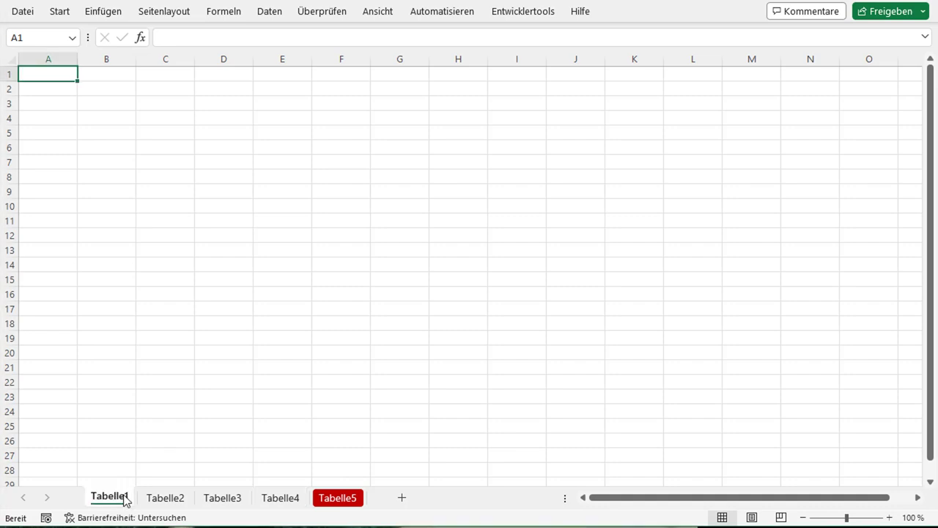
left_click(164, 500, "ctrl")
left_click(217, 499, "ctrl")
left_click(276, 500, "ctrl")
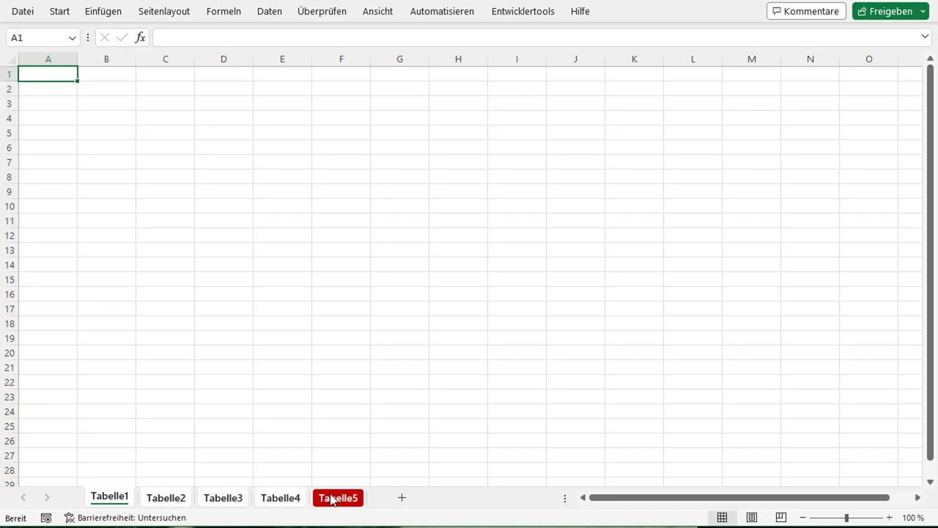
left_click(331, 499, "ctrl")
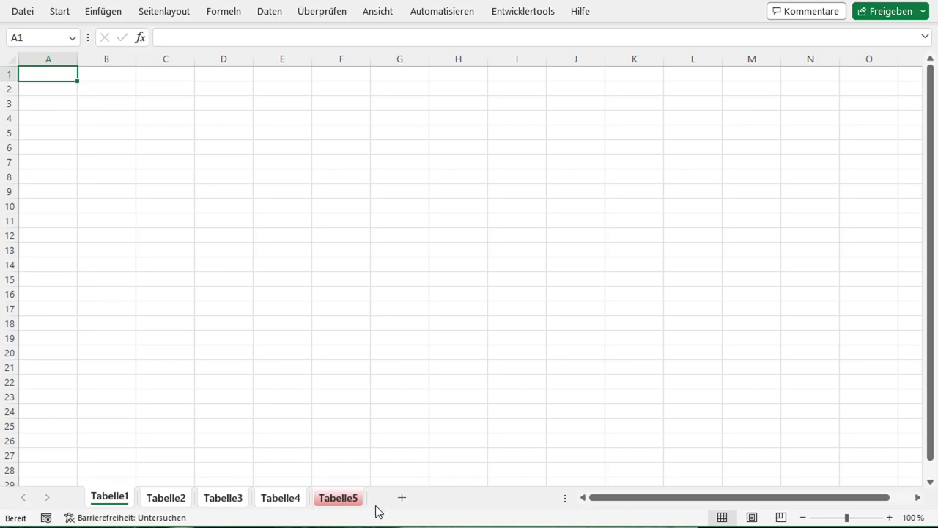
right_click(338, 502)
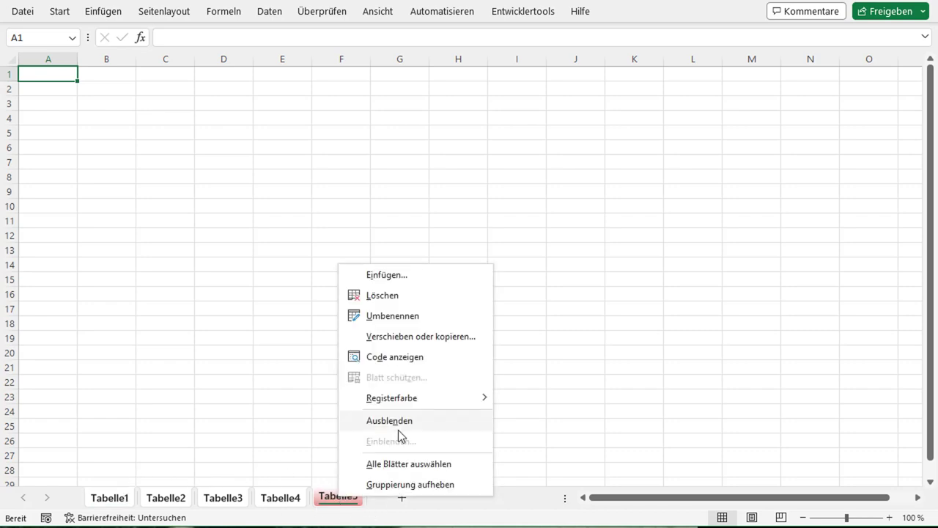
mouse_move(409, 407)
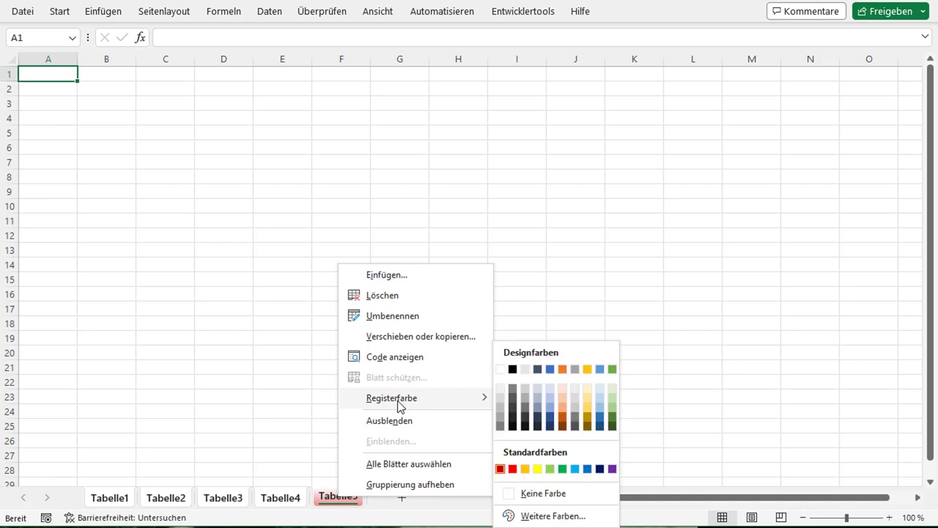
left_click(550, 469)
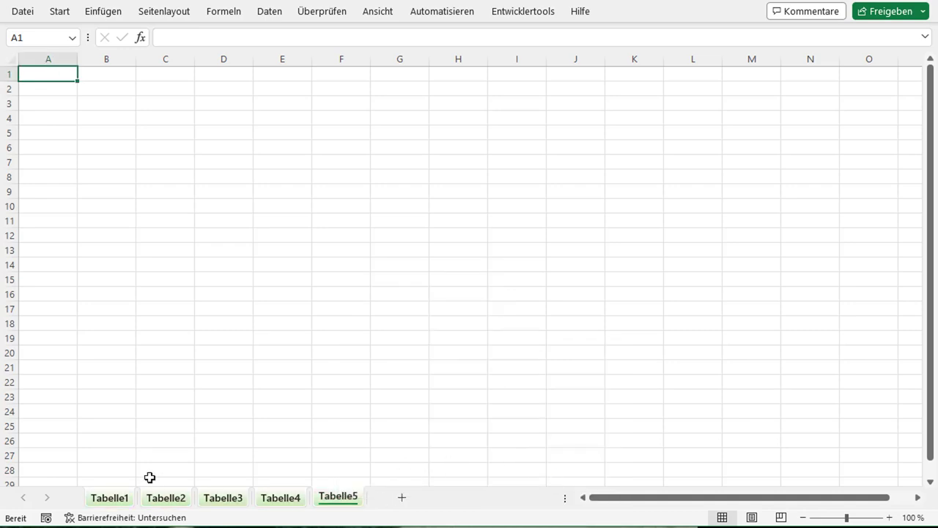
- Ungroup the sheets and step through Tabelle1 to Tabelle5 to check the green tabs
left_click(112, 499)
left_click(167, 499)
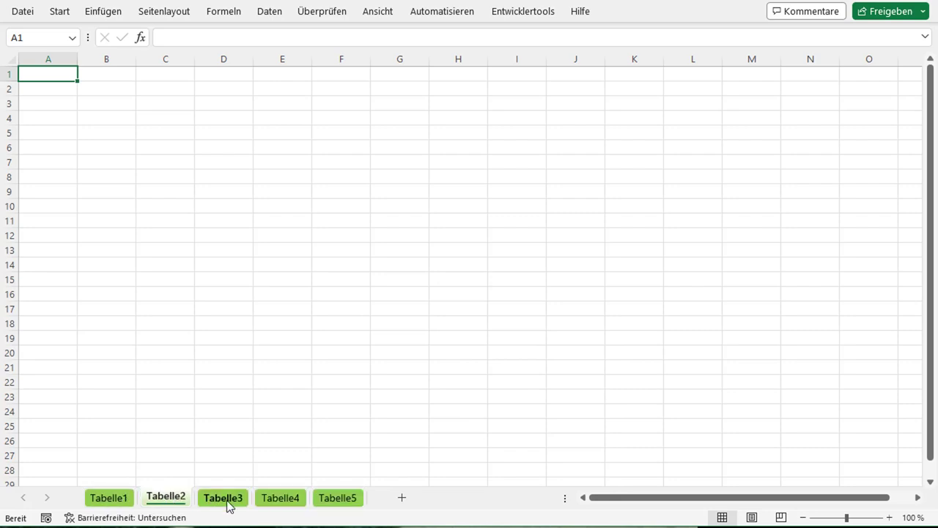
left_click(226, 500)
left_click(287, 499)
left_click(333, 498)
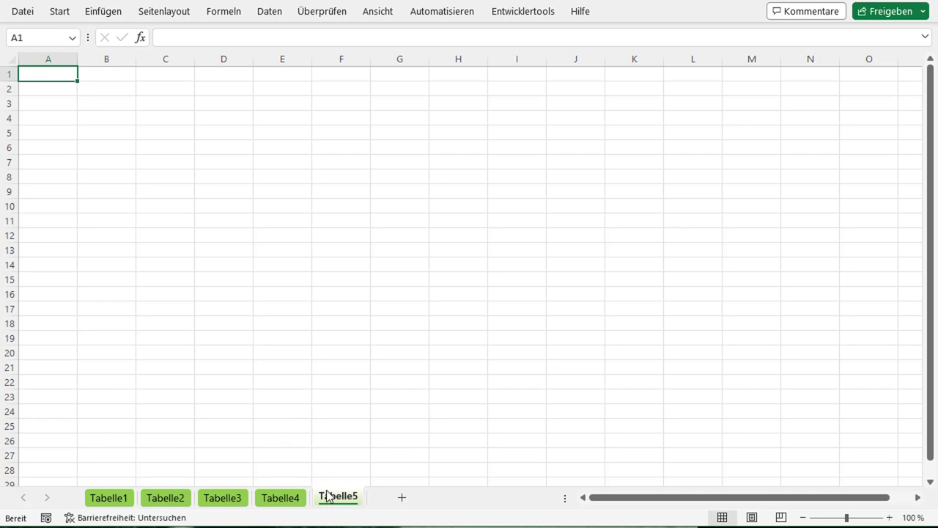
- Set the Tabelle3 tab to Keine Farbe, then show Tabelle4 and select cell D18
left_click(223, 501)
right_click(225, 501)
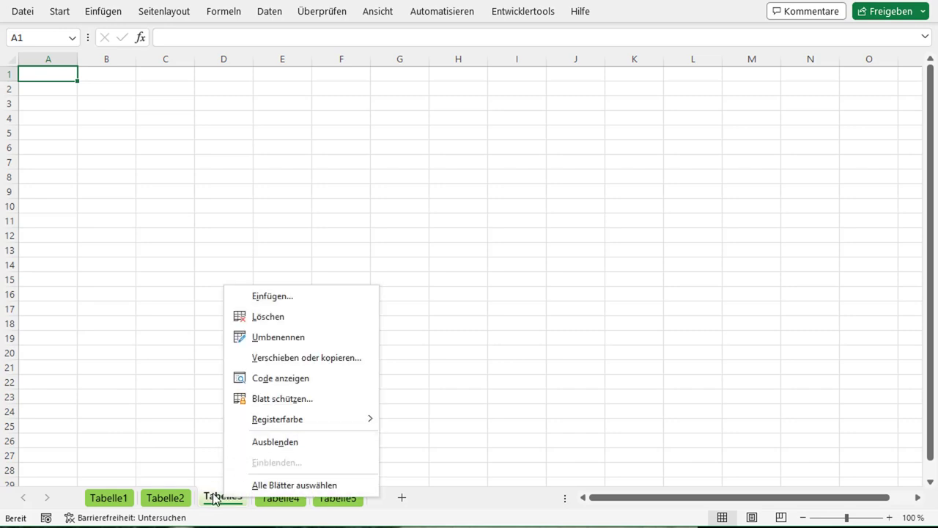
right_click(214, 498)
mouse_move(257, 416)
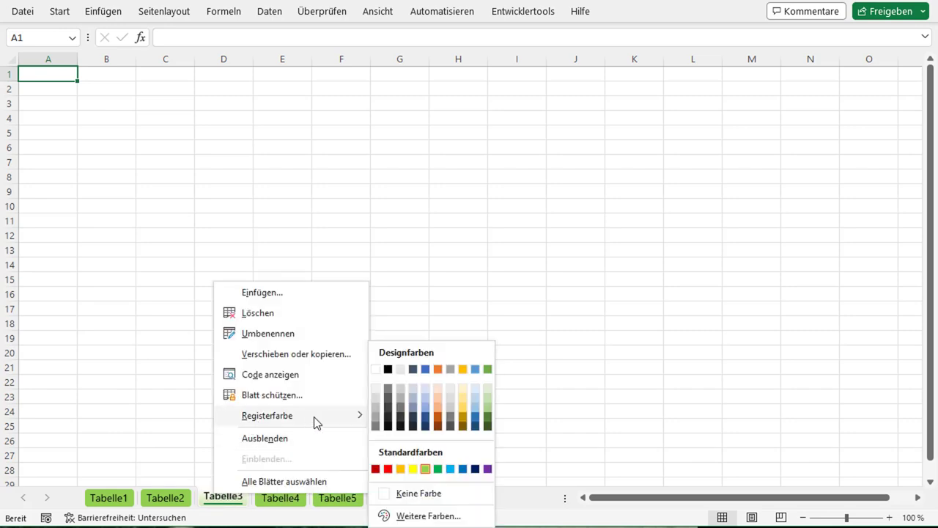
left_click(426, 500)
left_click(279, 498)
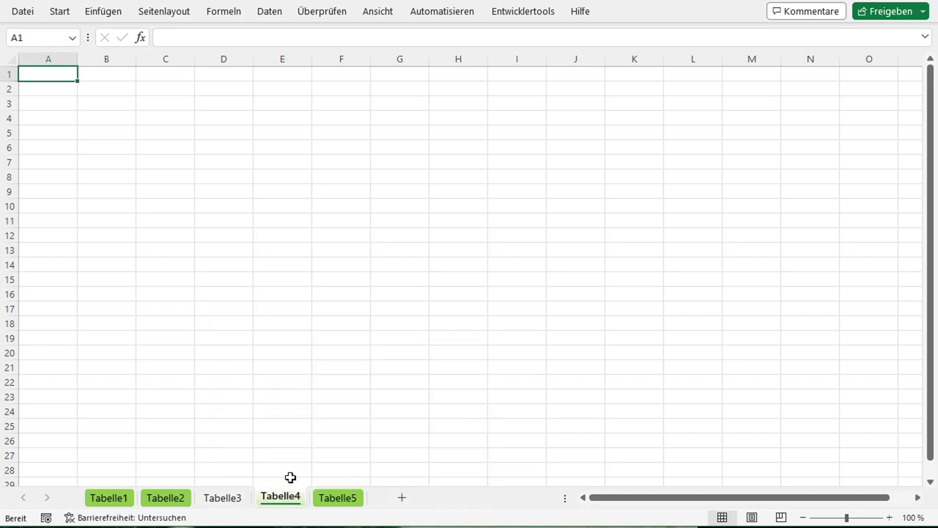
left_click(250, 324)
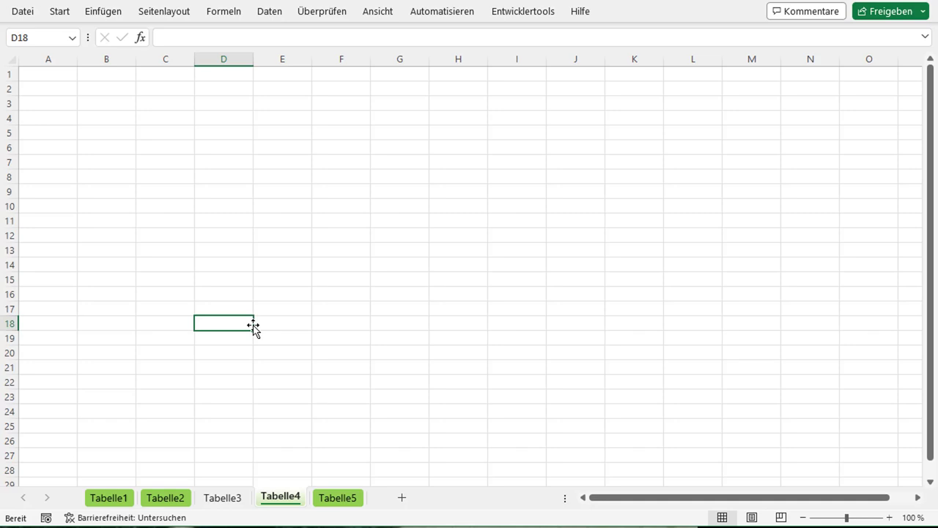